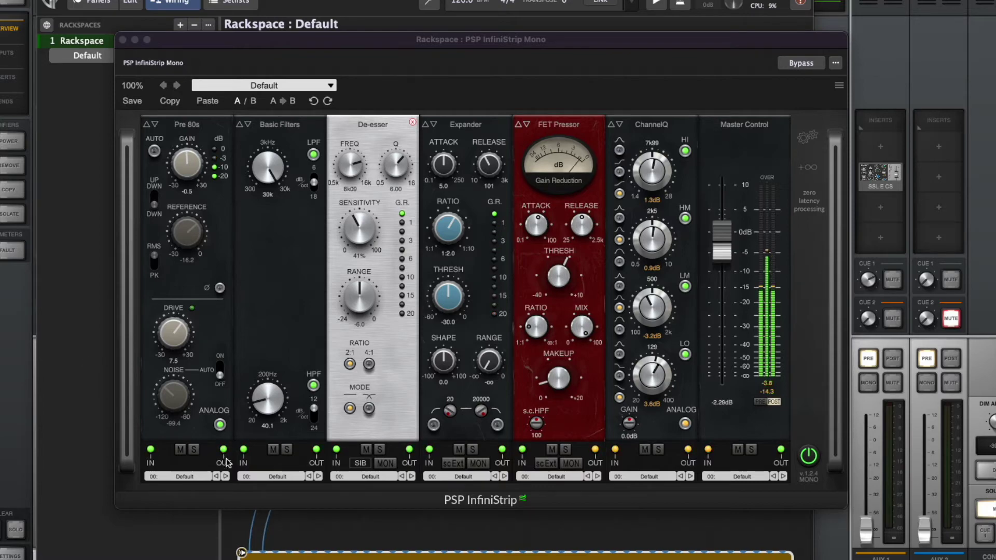
- Move the PSP InfiniStrip Mono window aside to examine the rackspace wiring from audio input to output
drag(369, 39, 895, 48)
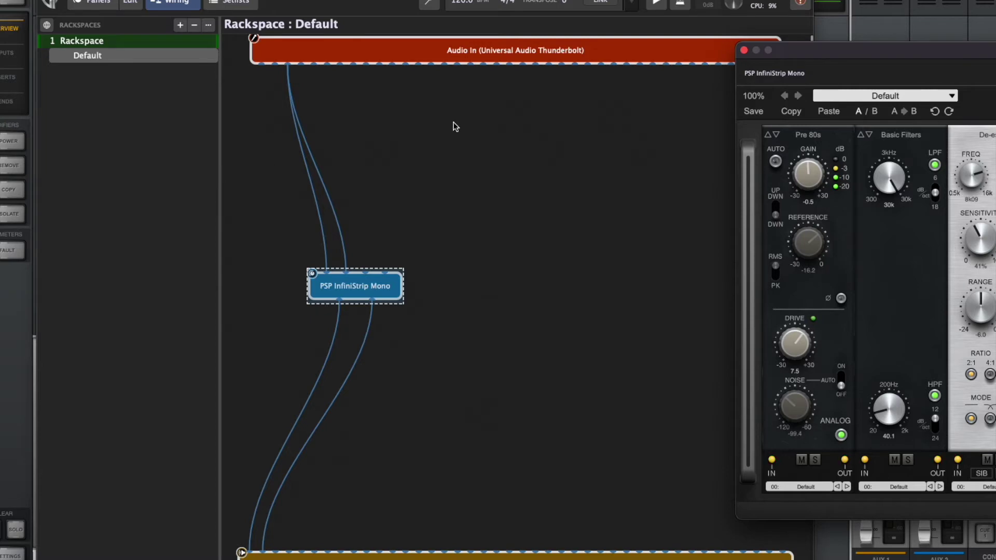
drag(934, 51, 304, 30)
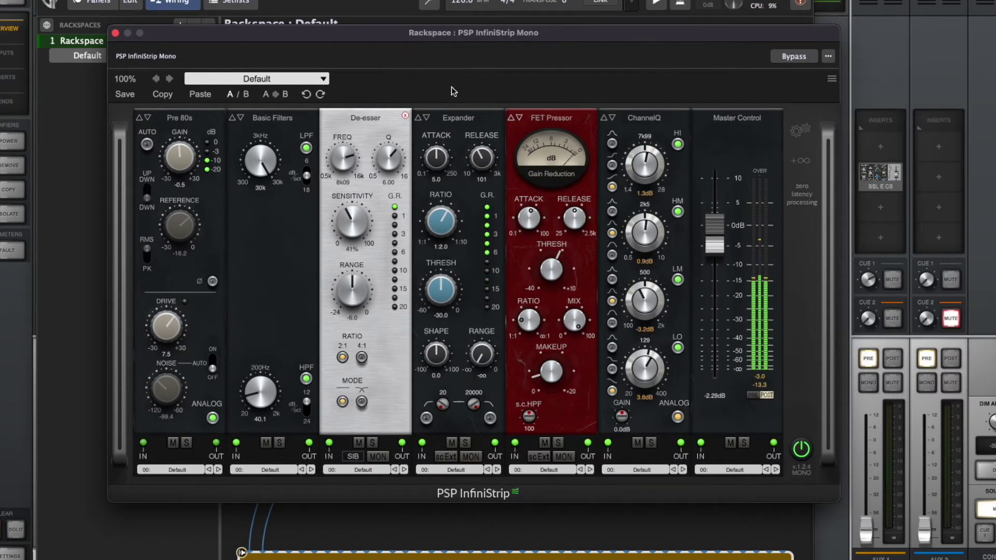
drag(340, 32, 708, 42)
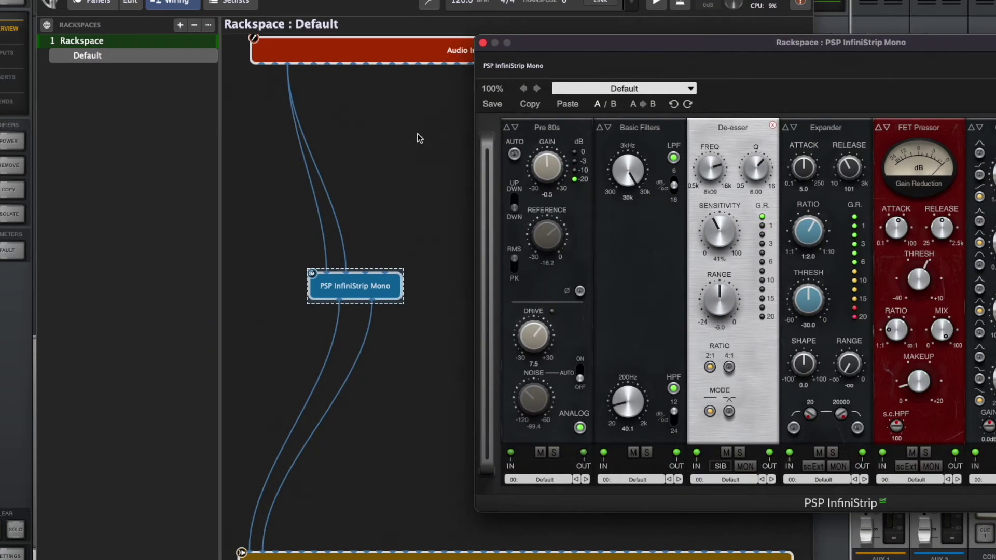
- Review the audio device, sample rate and buffer size options, close them, and bring the plugin window back into full view
click(419, 136)
click(54, 0)
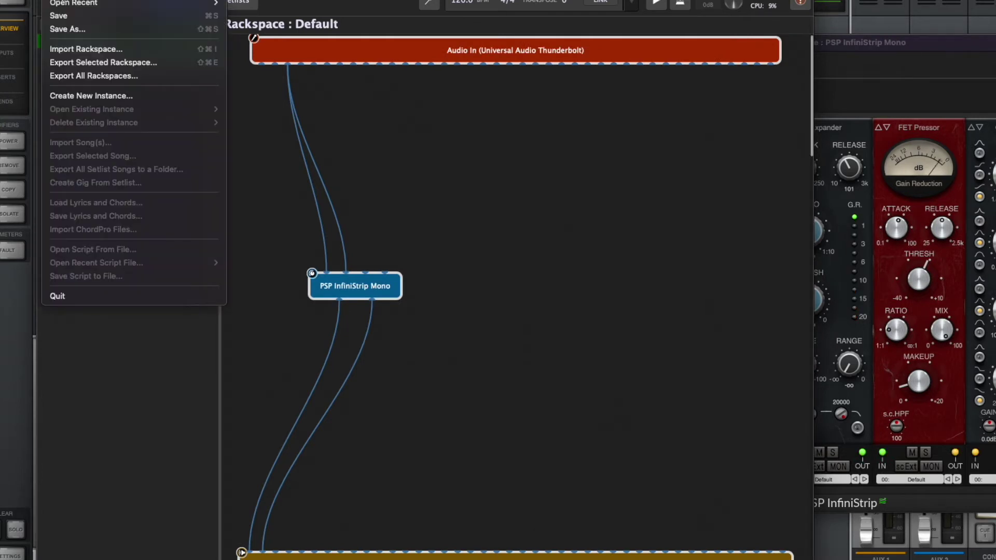
mouse_move(81, 0)
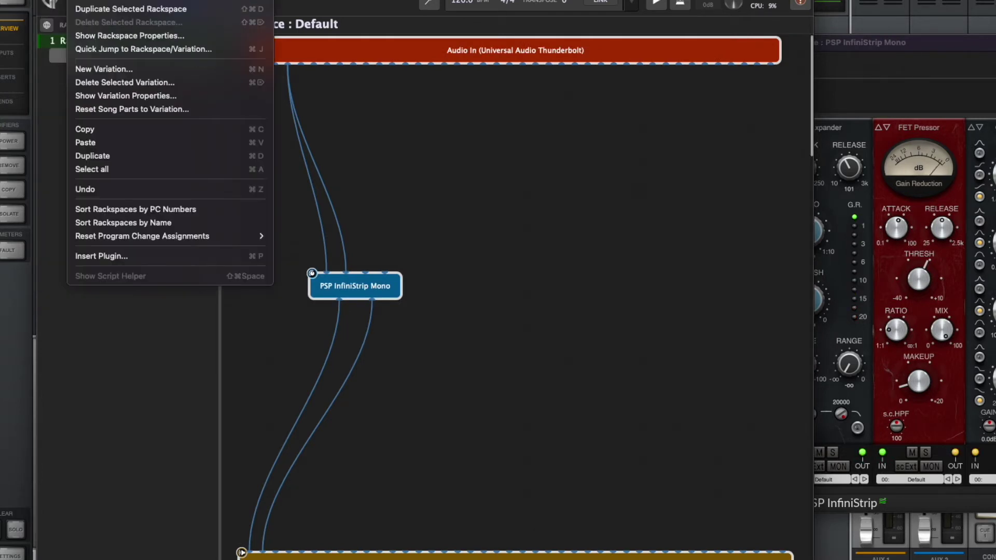
mouse_move(136, 0)
click(150, 1)
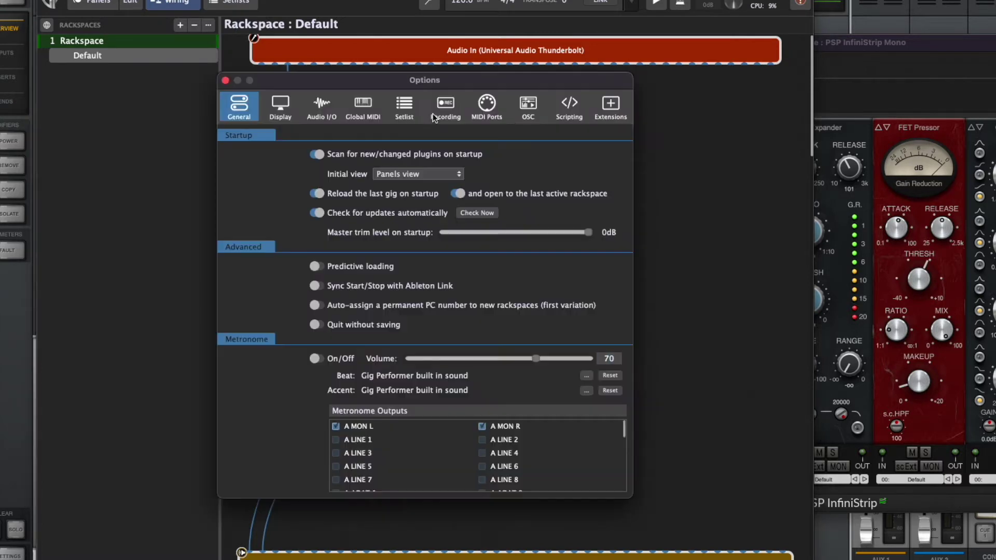
click(321, 107)
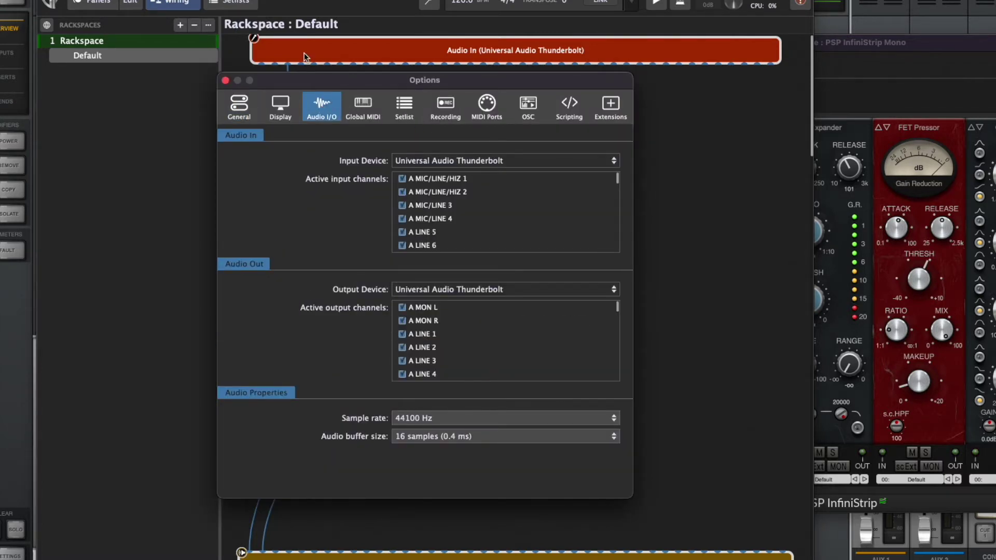
click(225, 80)
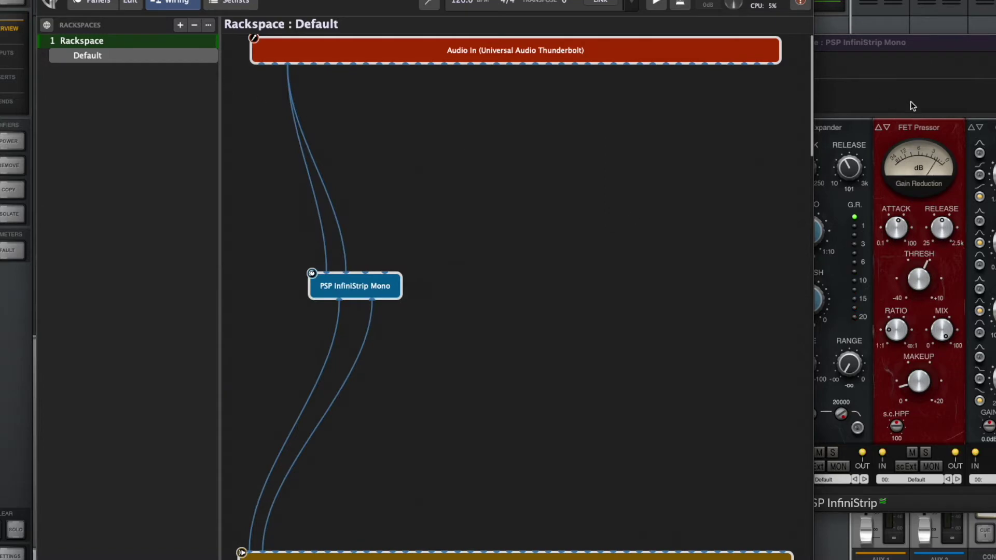
drag(876, 42, 553, 52)
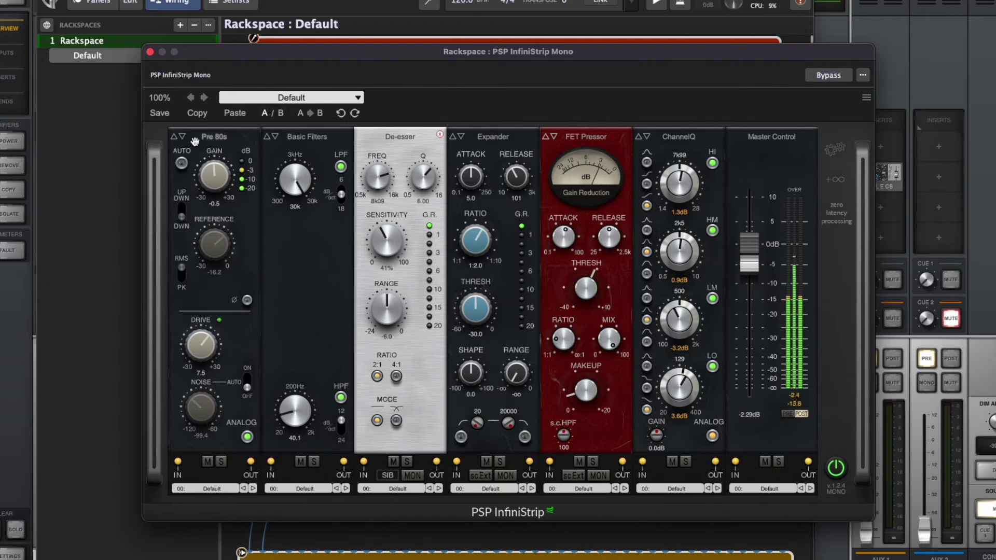
- Try the Pre 70s, Pre 60s and Gain modules in the preamp slot and return to Pre 80s
click(173, 137)
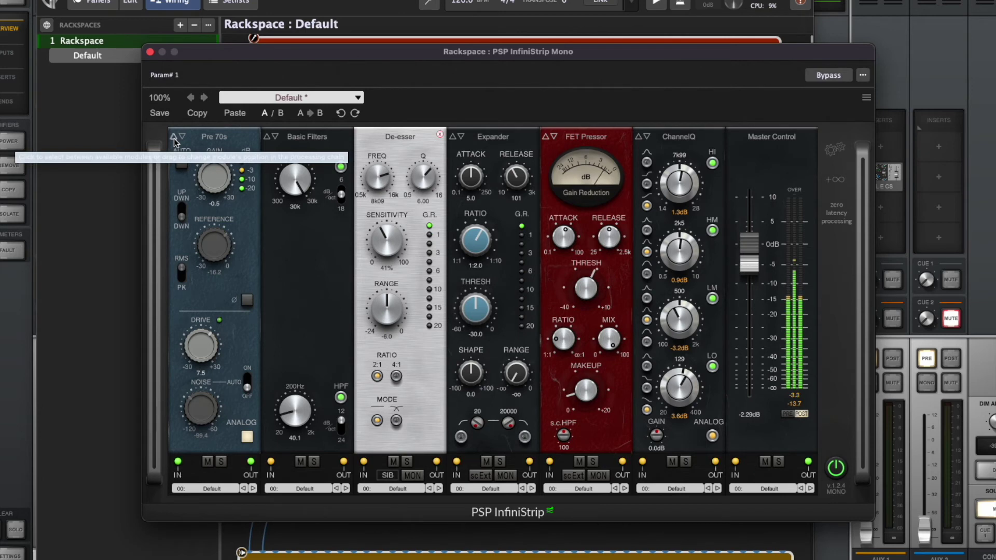
click(173, 138)
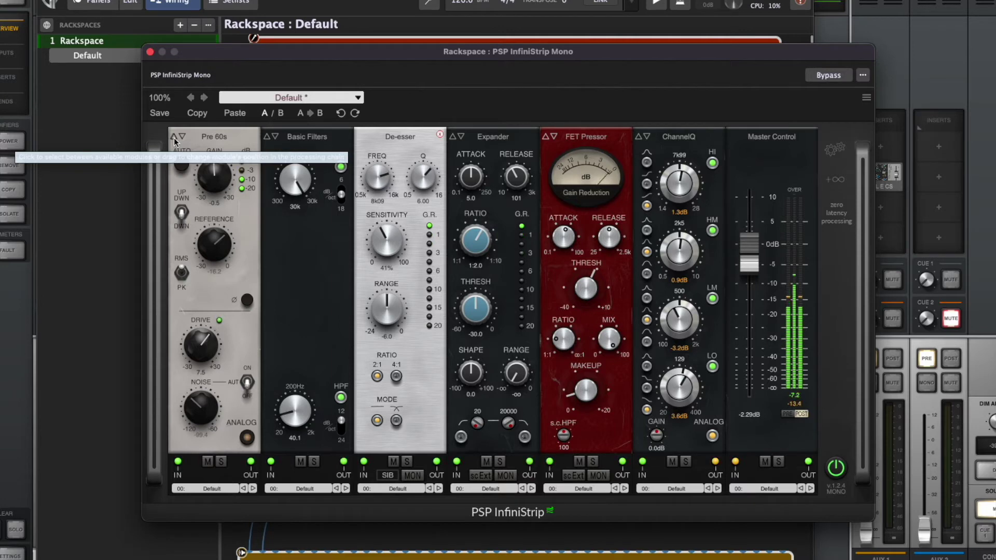
click(173, 138)
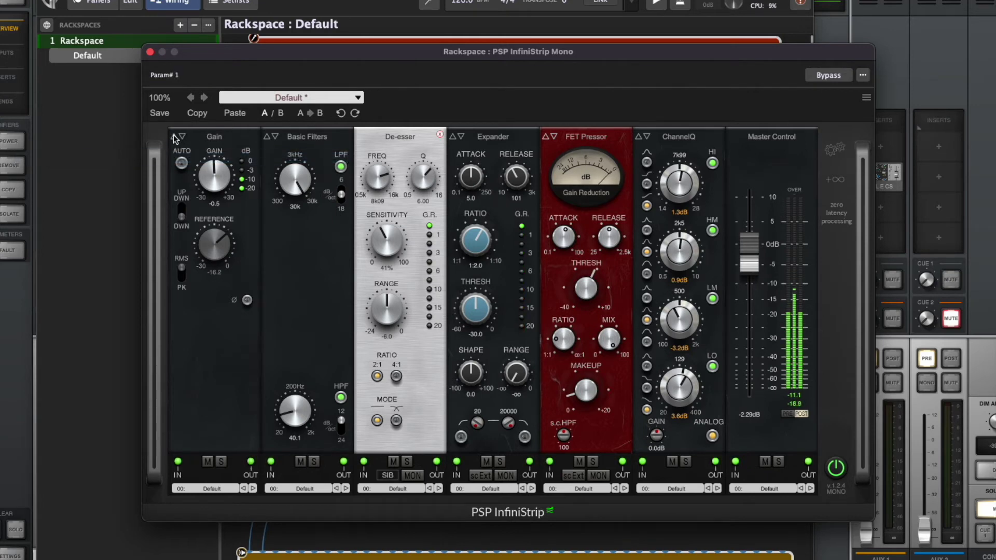
click(182, 136)
click(183, 137)
click(182, 137)
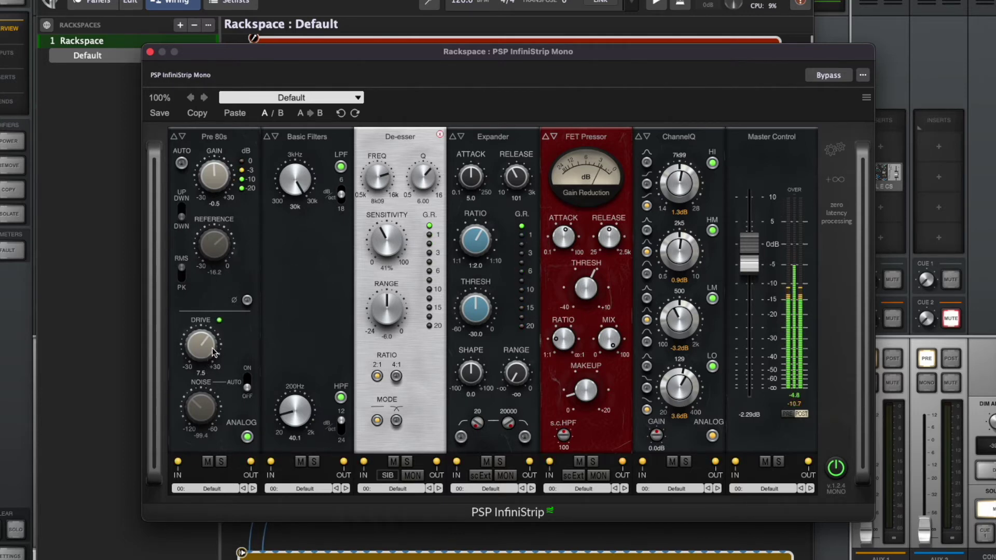
- Set the Pre 80s drive to 11.0 and switch the filter slot to Pro Filters after trying S.C. Filters
drag(202, 354, 199, 347)
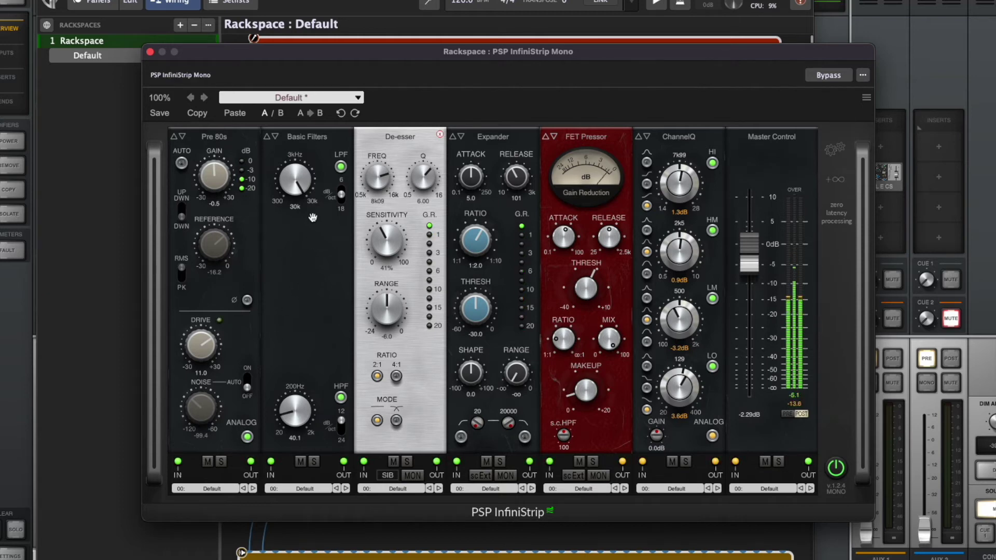
click(275, 137)
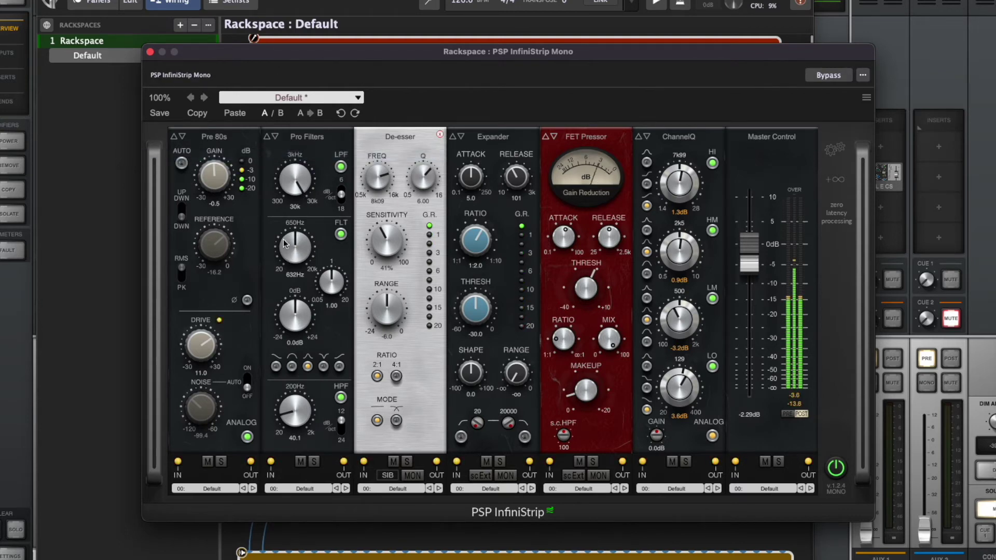
click(276, 137)
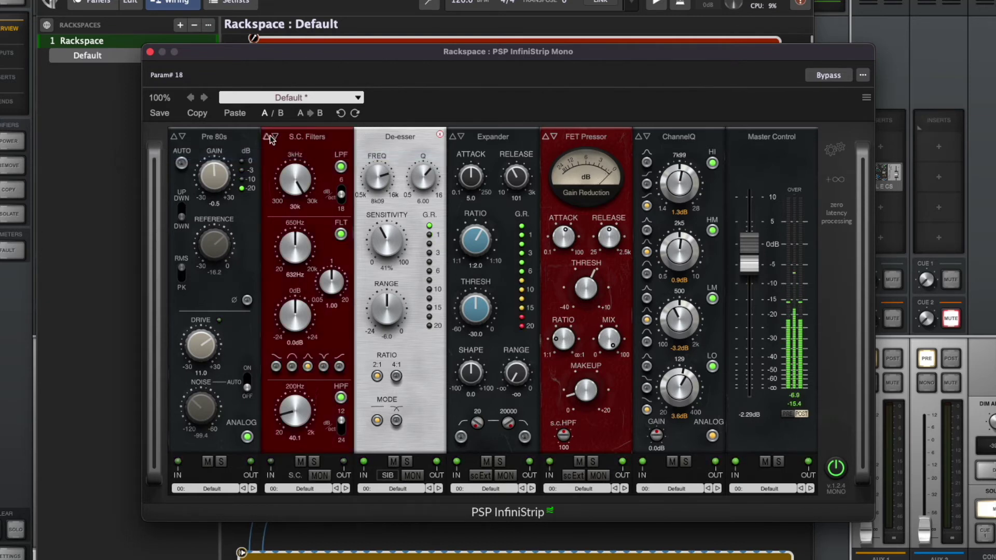
click(270, 139)
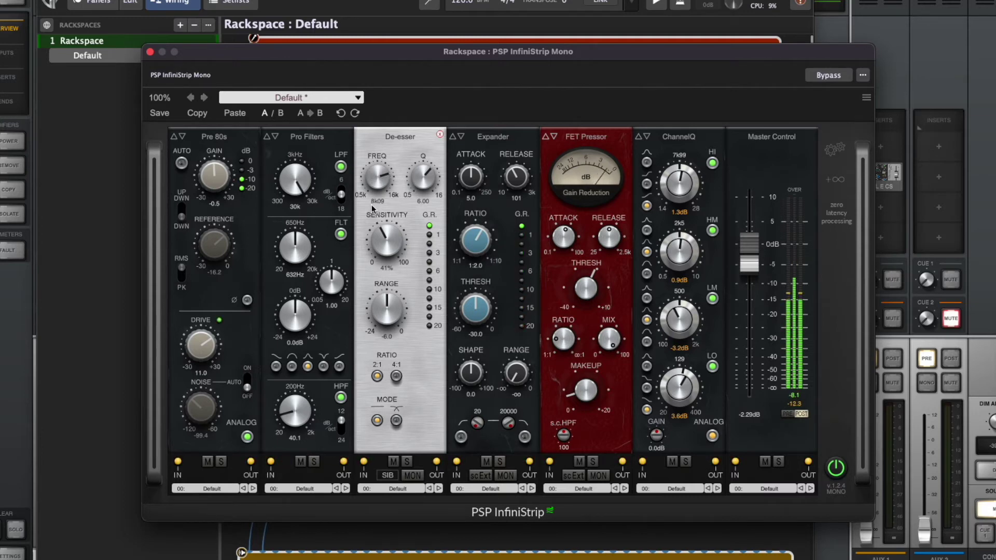
- Set the De-esser sensitivity to 38% and compare the sound with the Expander bypassed and active
drag(388, 256, 355, 232)
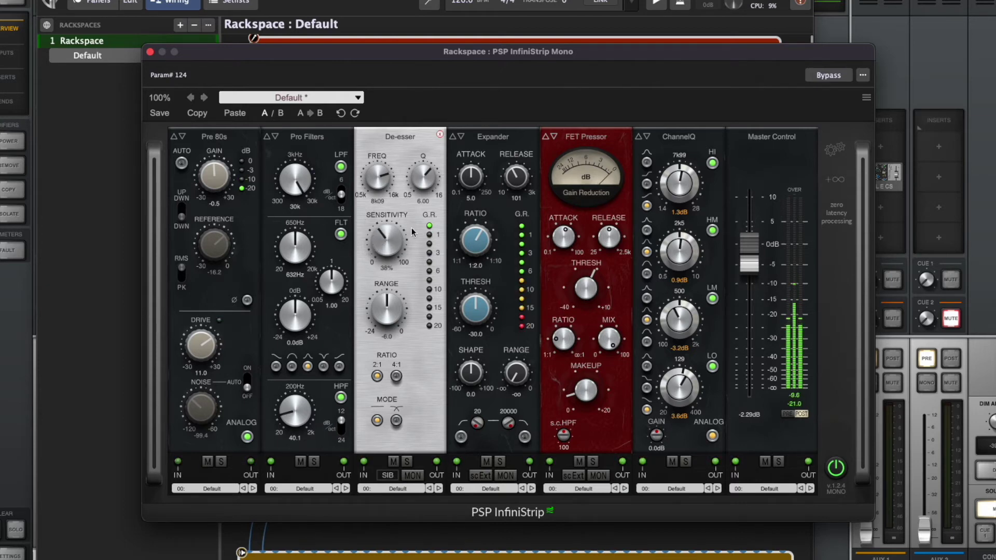
click(486, 462)
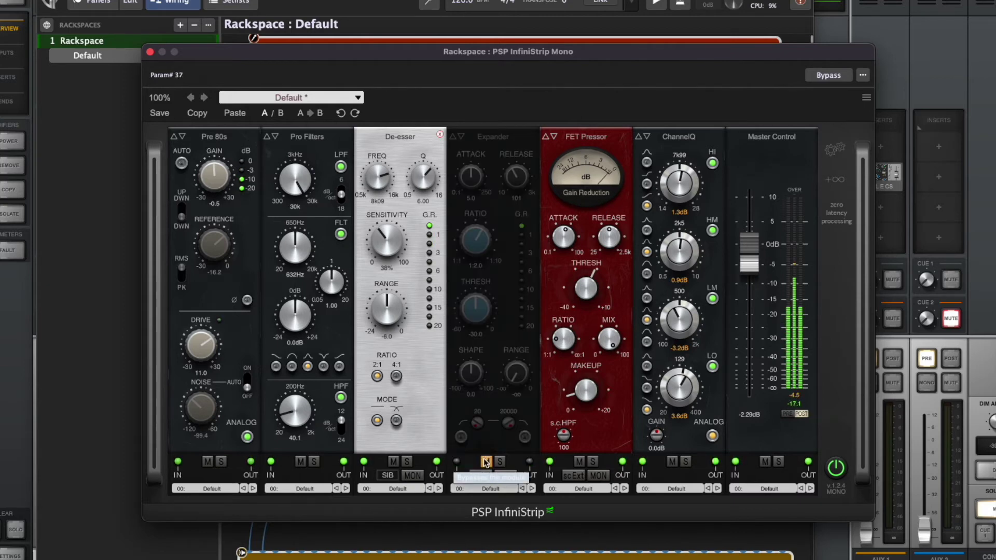
click(486, 462)
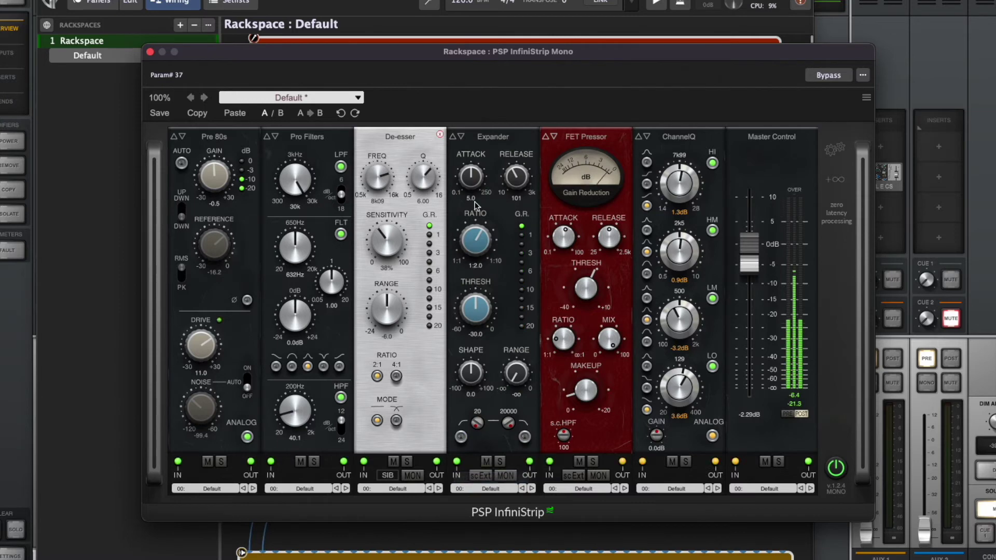
- Try the Gate and Ducker modules in the Expander's slot and return to the Expander
click(461, 136)
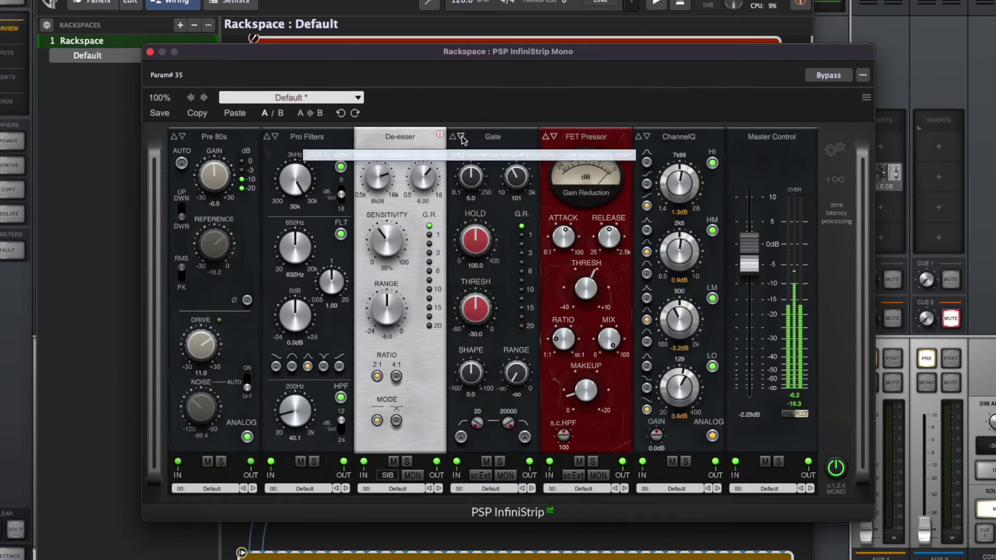
click(461, 136)
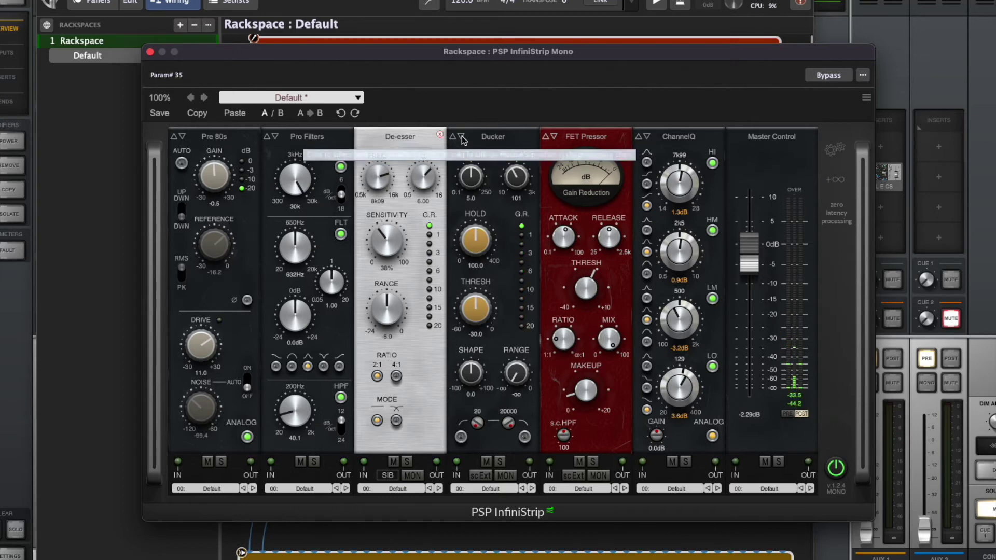
click(453, 137)
click(452, 137)
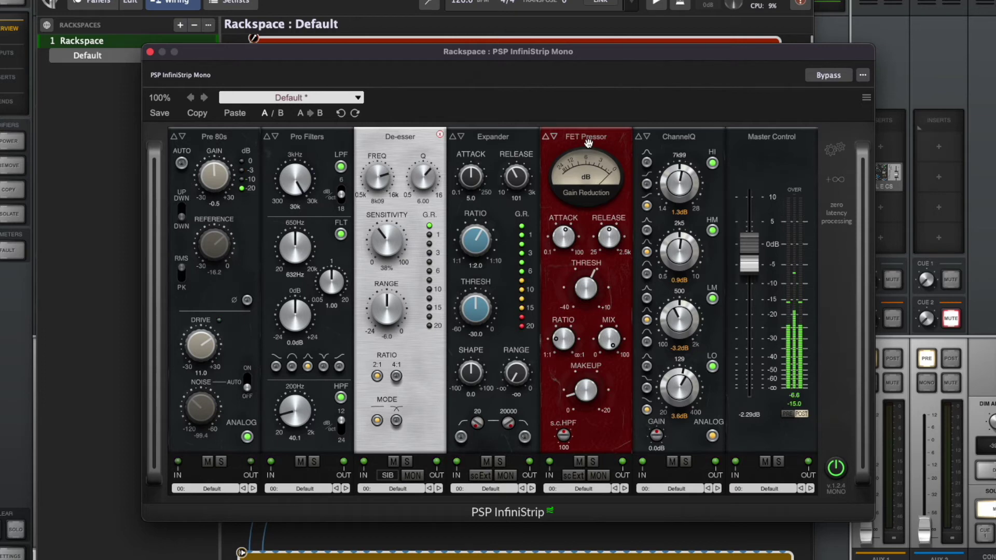
- Try the VCA Pressor and Opto Pressor in the compressor slot and return to the FET Pressor
click(554, 137)
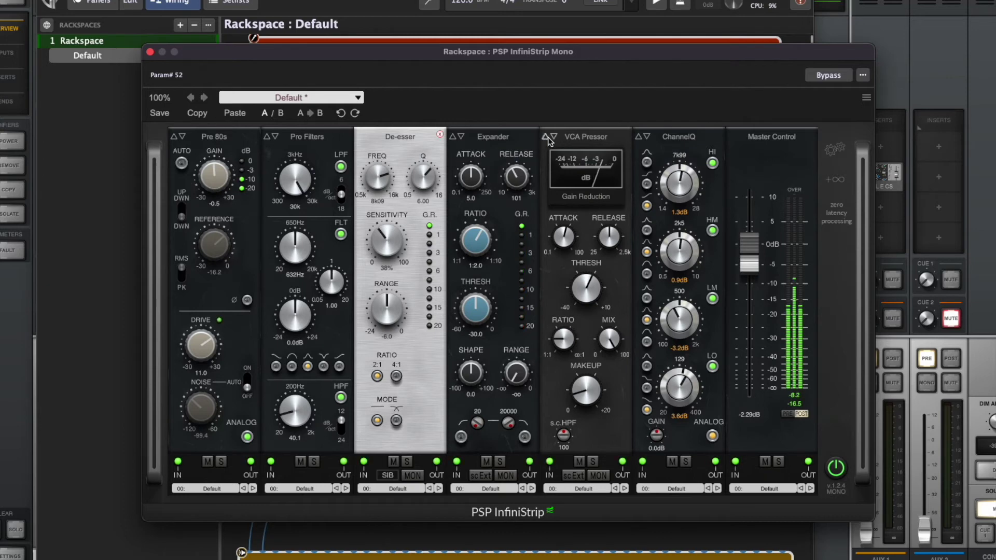
click(547, 136)
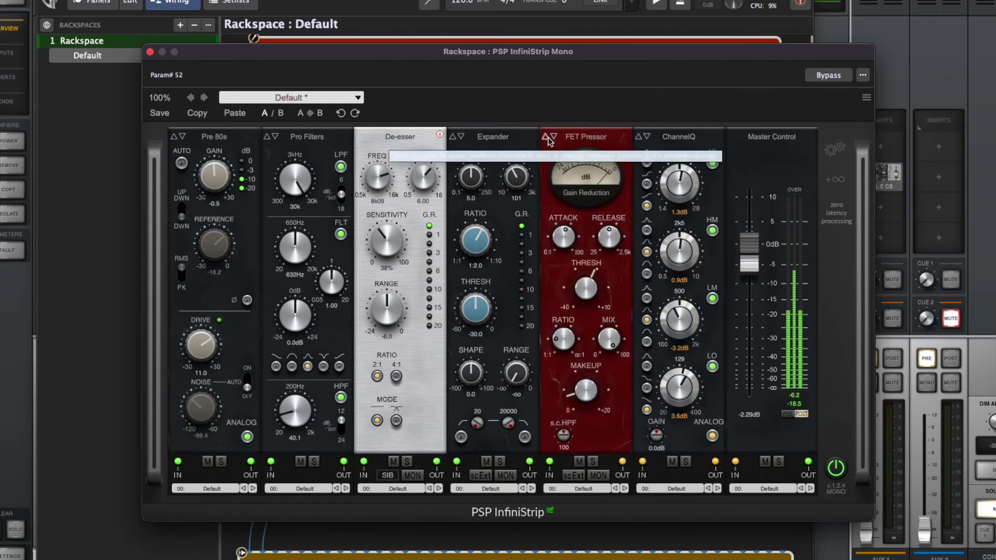
click(547, 137)
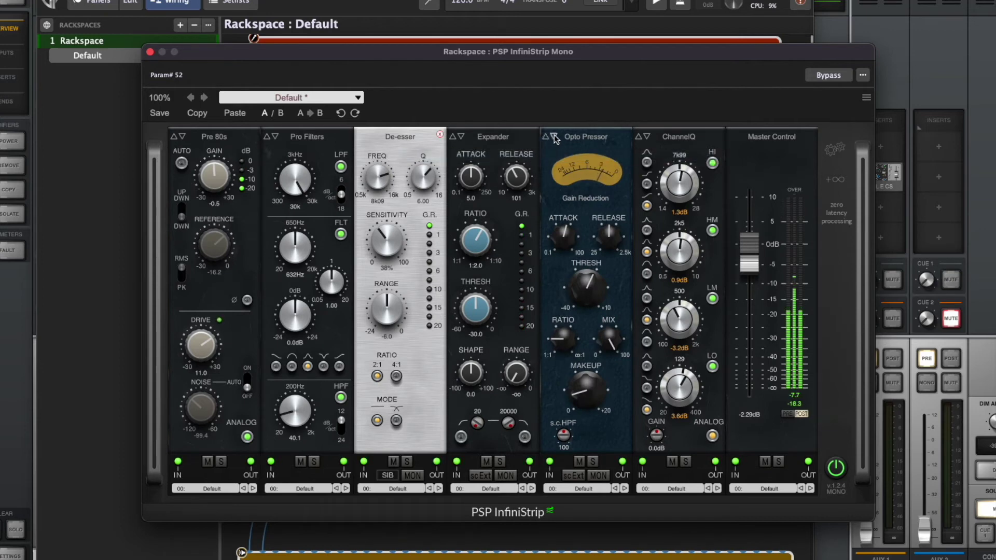
click(554, 136)
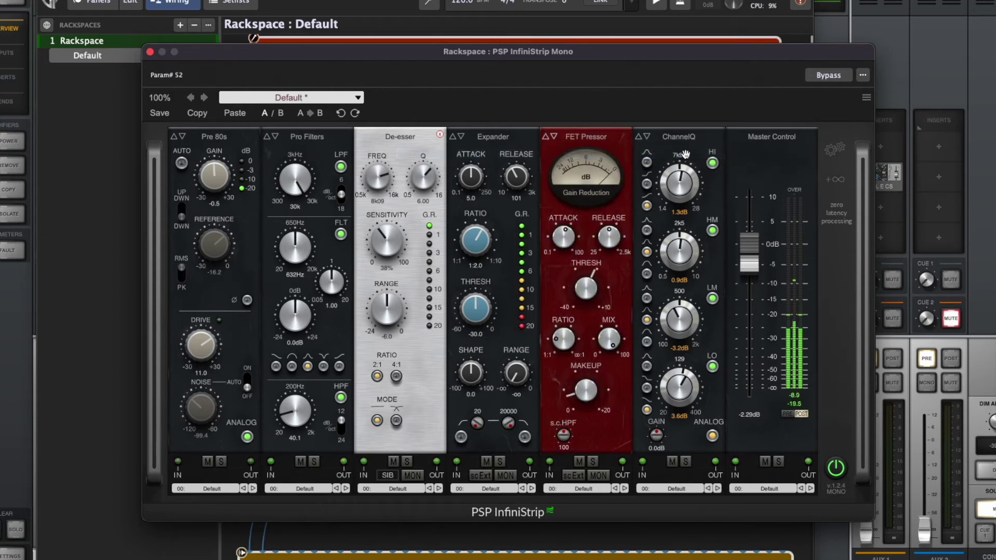
- Try the PreQursor and RetroQ equalizers in the EQ slot and return to ChannelQ
click(647, 137)
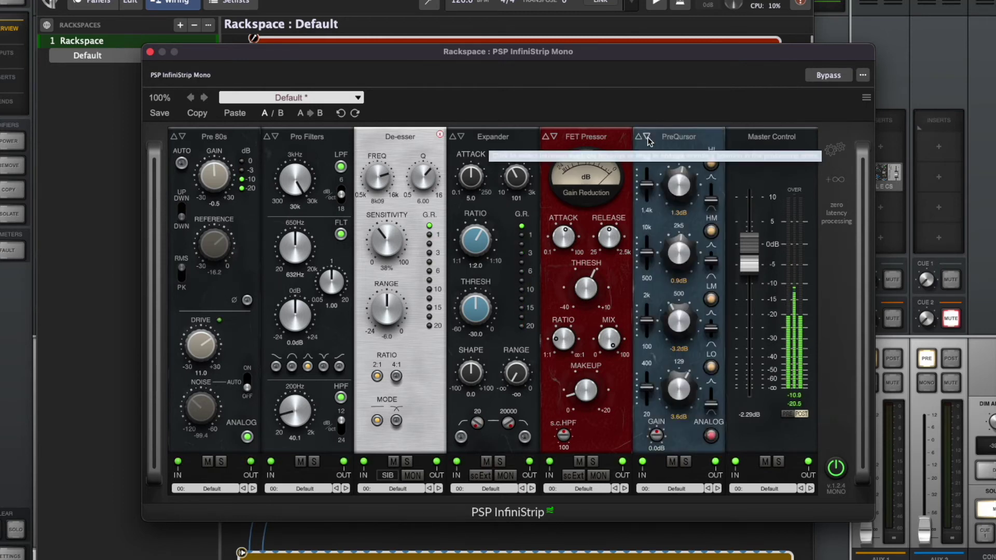
click(647, 136)
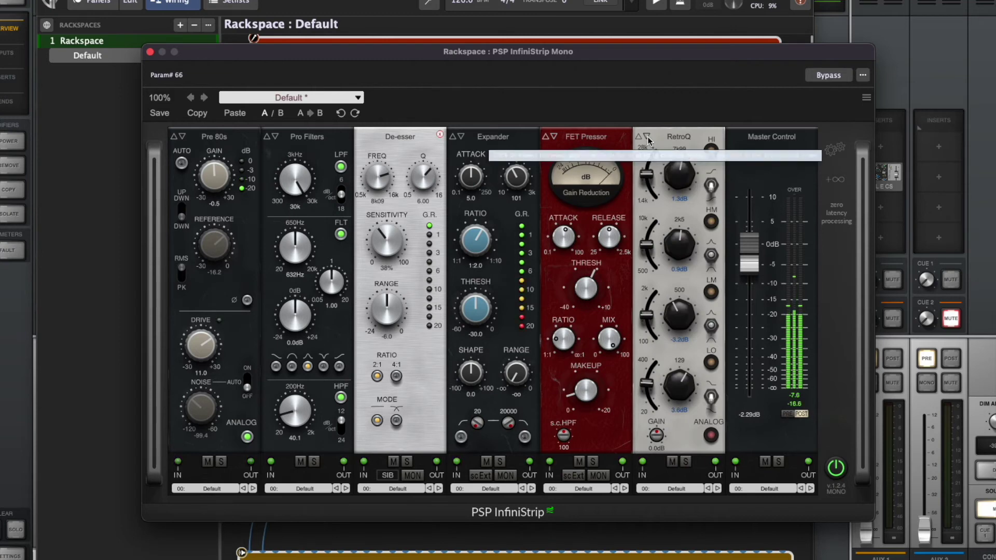
click(638, 136)
click(639, 136)
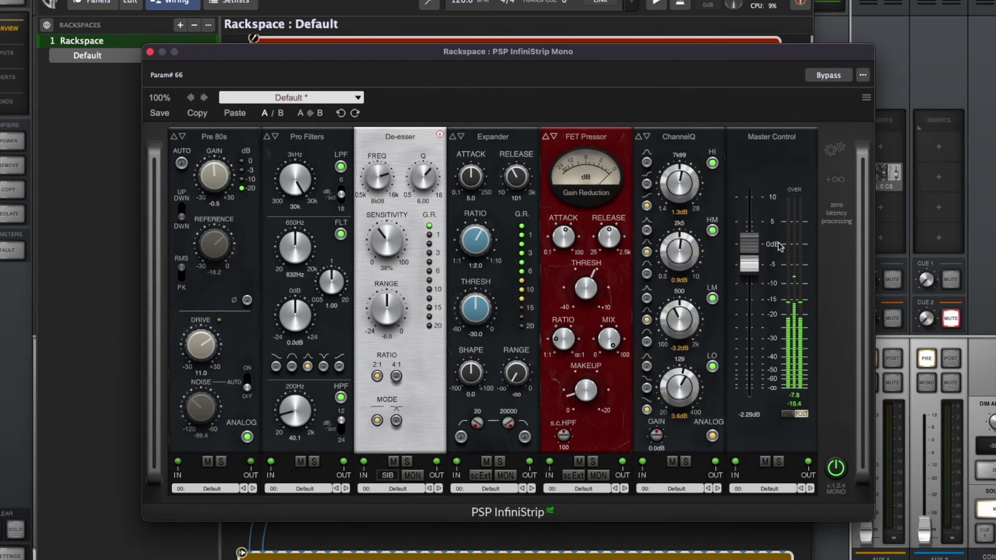
- Add a second compressor, the Opto Pressor, and place it between the FET Pressor and ChannelQ
click(832, 182)
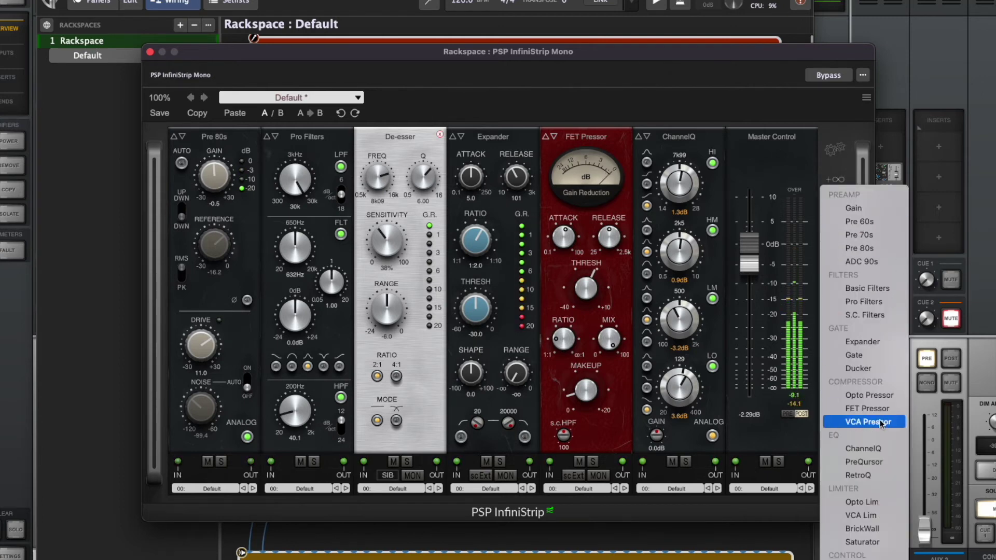
click(870, 395)
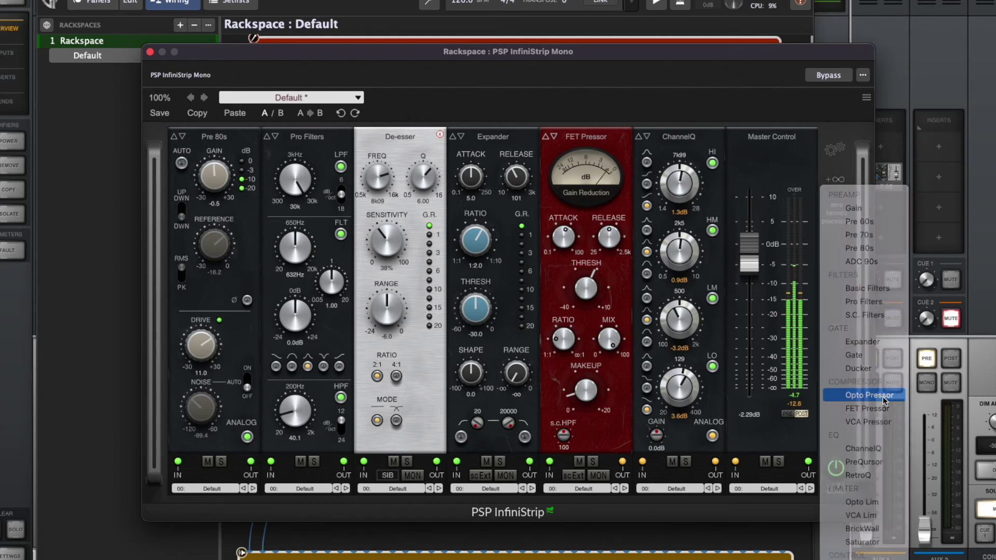
drag(850, 136, 658, 135)
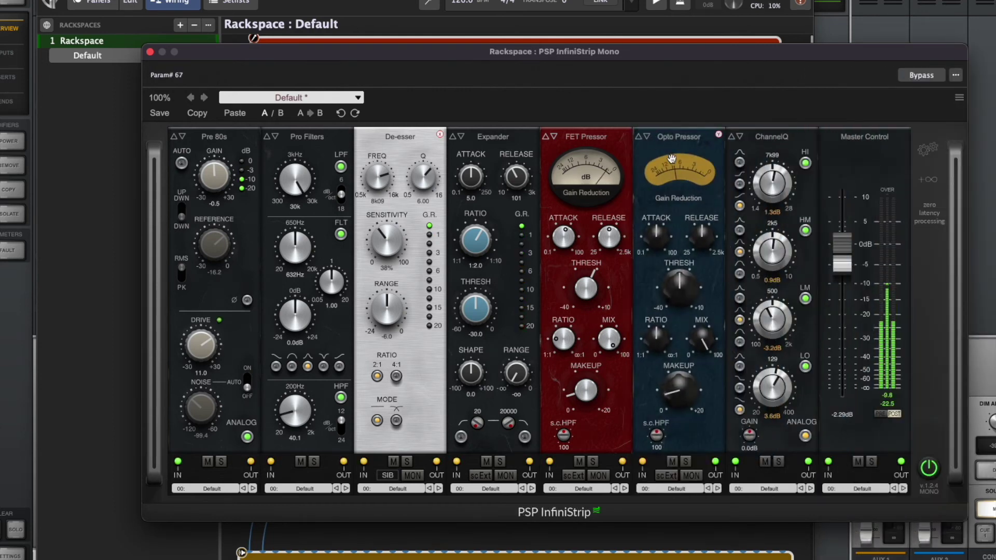
- Lower the Opto Pressor's threshold to about -17.1
right_click(675, 302)
click(629, 277)
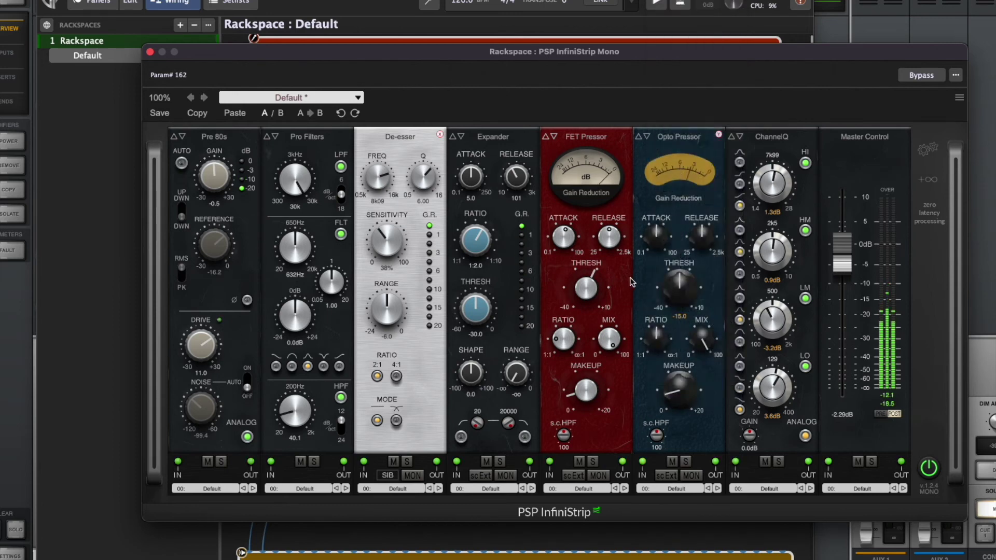
drag(670, 288, 641, 293)
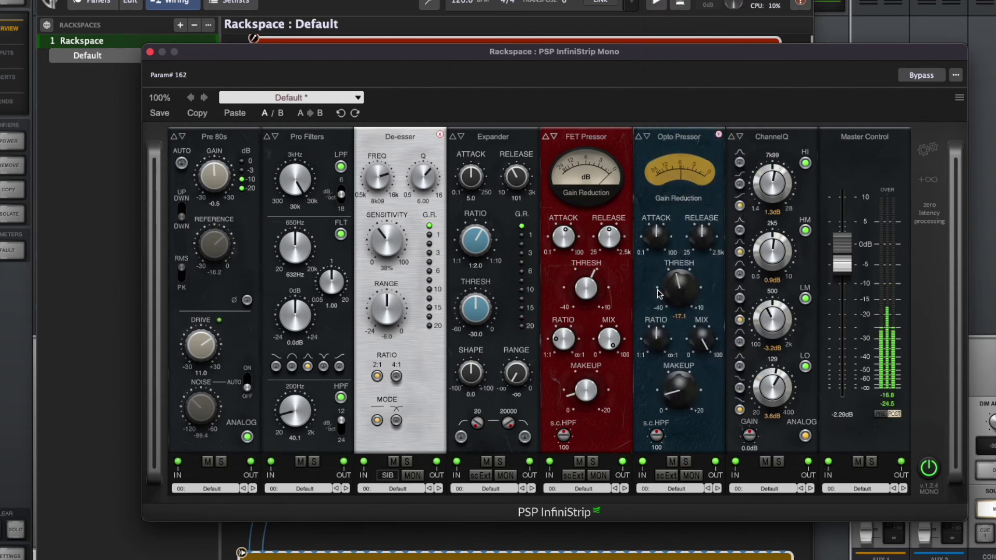
- Raise the Opto Pressor's makeup gain slightly and lower its compression ratio
drag(685, 400, 686, 384)
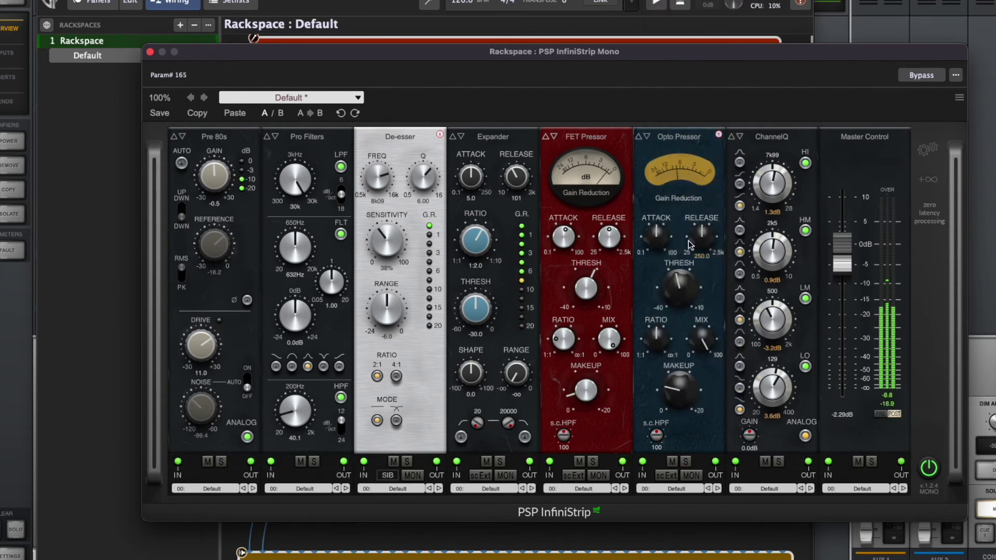
drag(655, 329, 632, 352)
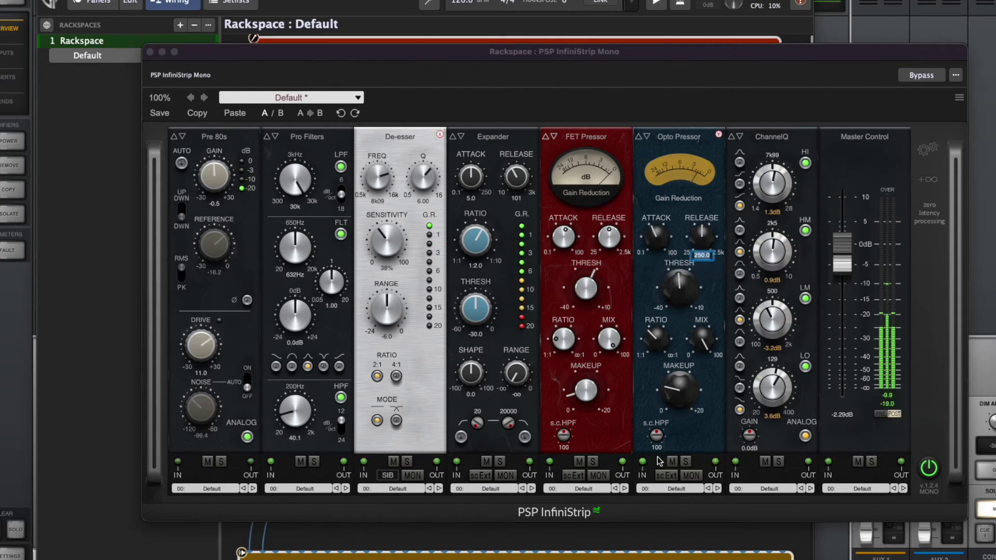
- Mute the Opto Pressor module and move the plugin window slightly so the whole strip stays in view
click(675, 456)
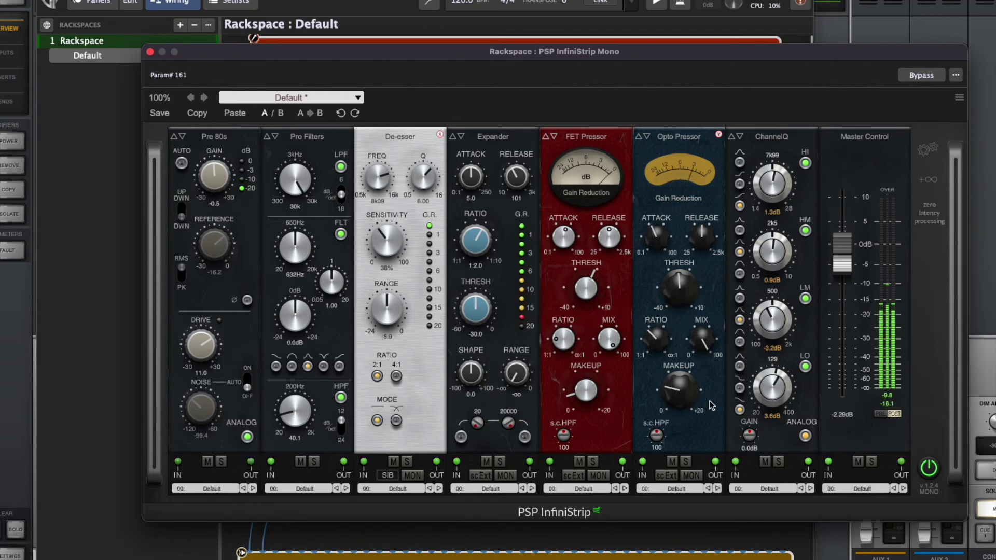
click(673, 461)
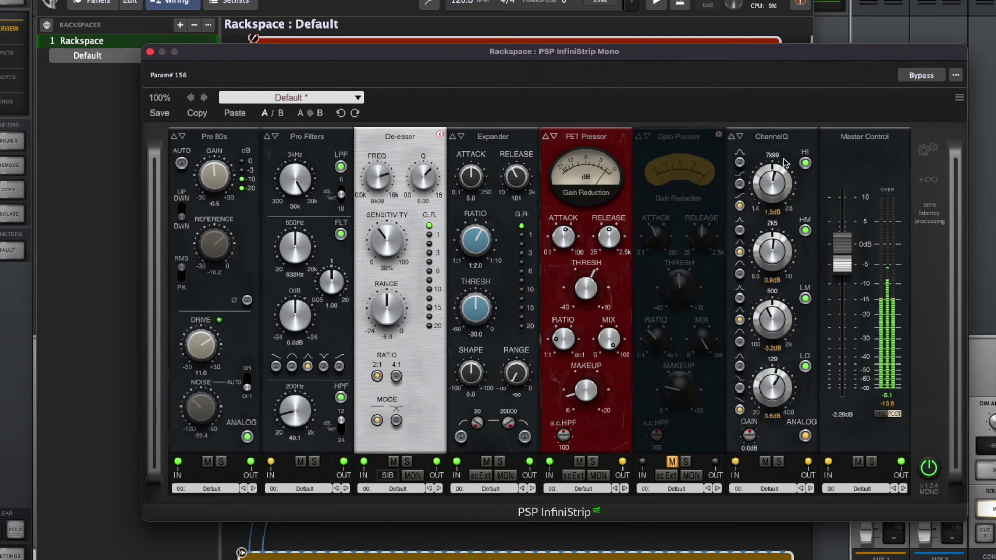
drag(679, 50, 646, 46)
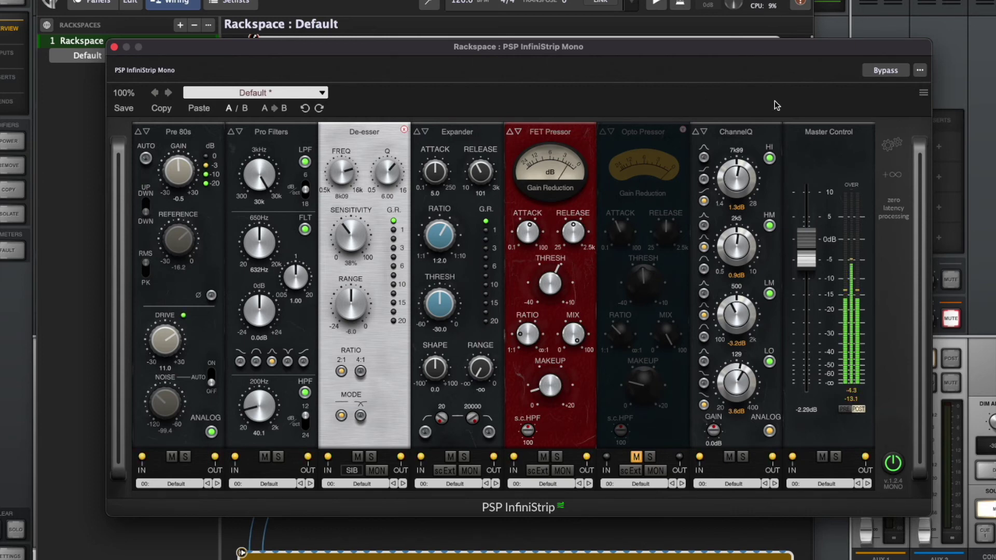
- Switch the InfiniStrip's main audio engine off and back on twice to compare the sound with and without processing
click(892, 463)
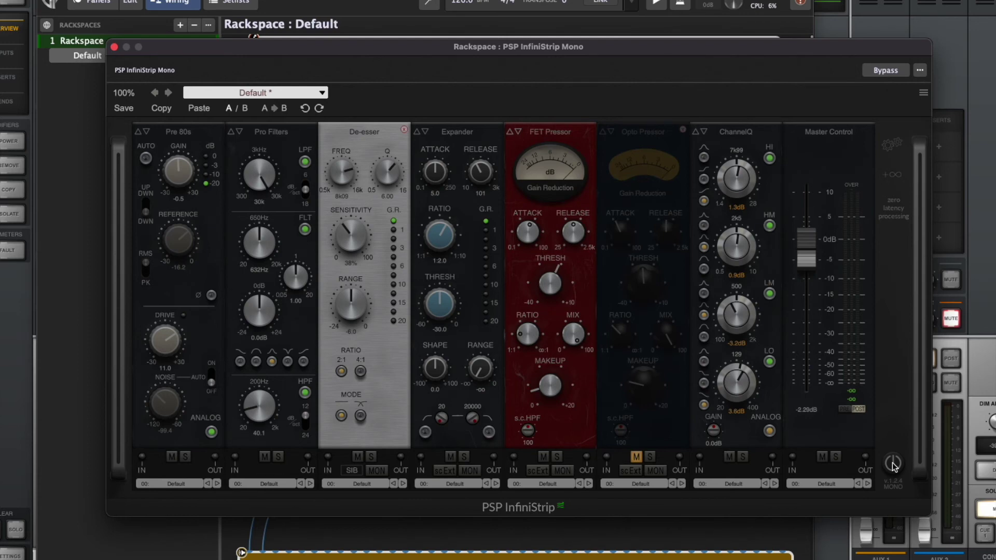
click(892, 464)
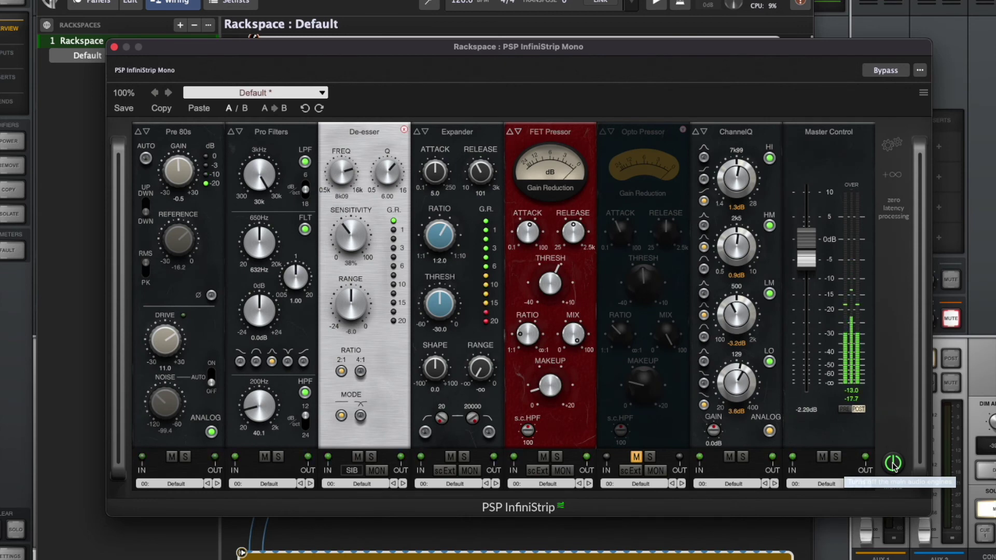
click(893, 464)
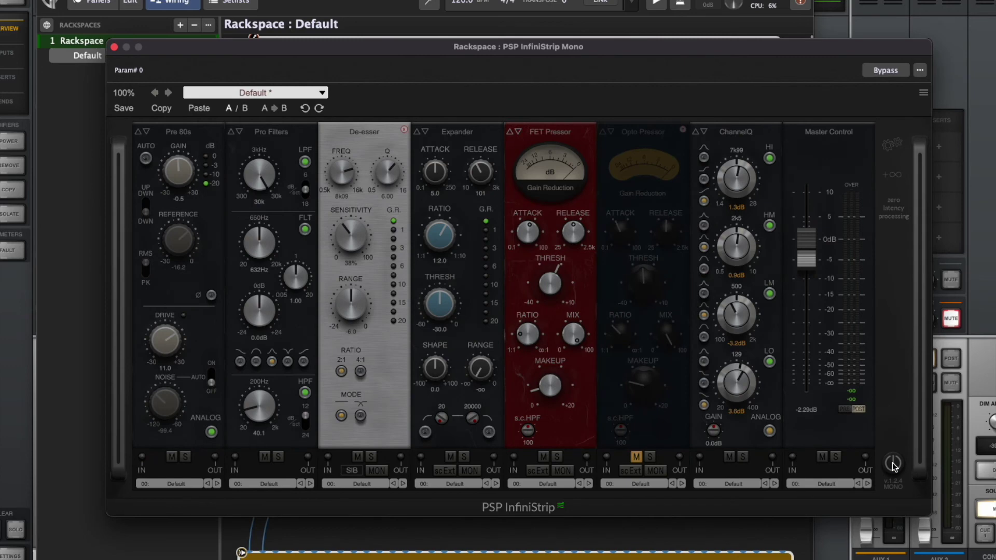
click(892, 465)
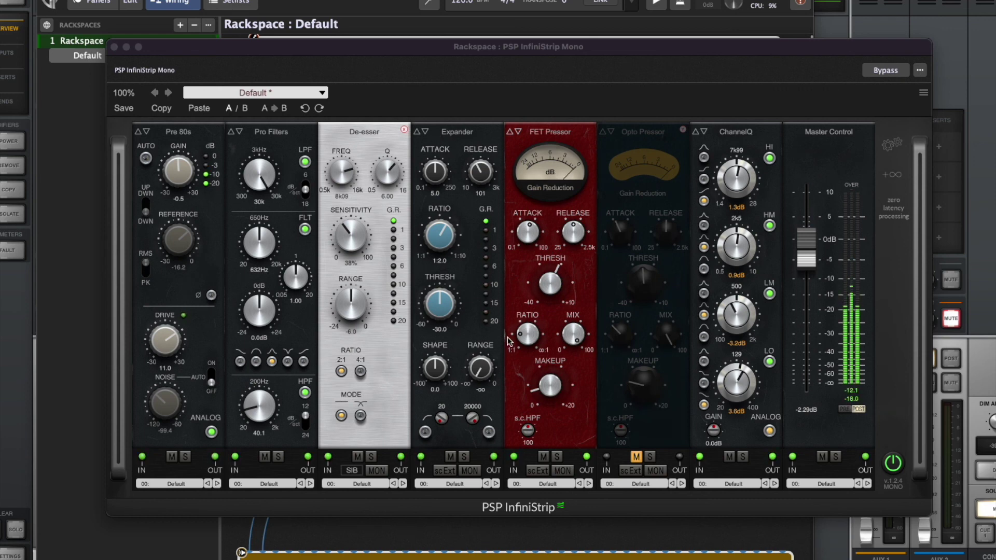
- Bring the rackspace wiring view forward to check the InfiniStrip's routing, and return to the plugin window
click(362, 5)
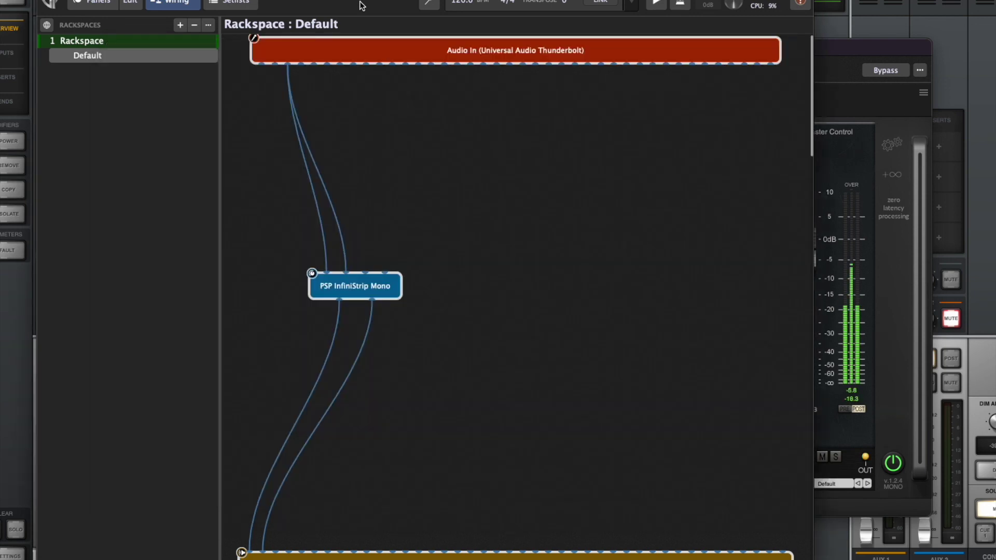
click(885, 239)
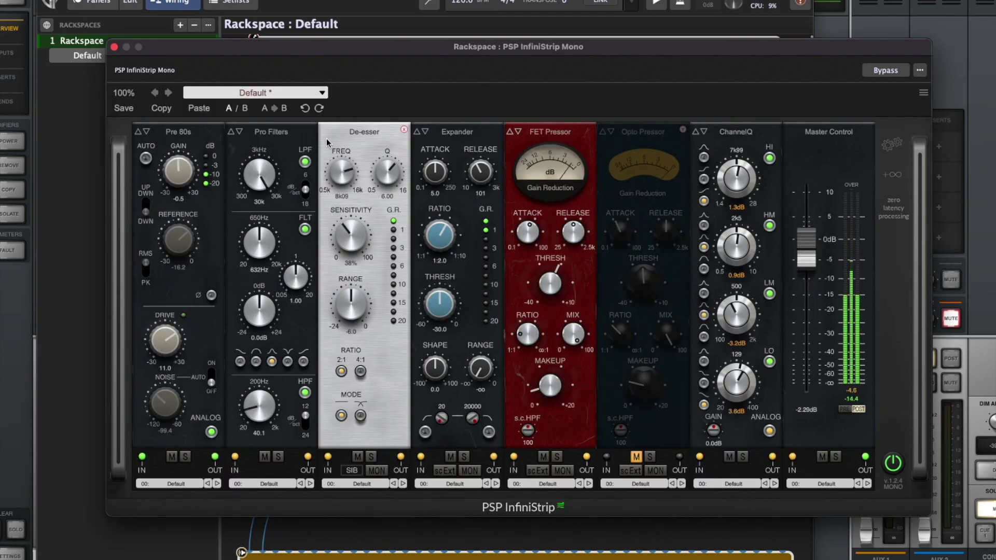